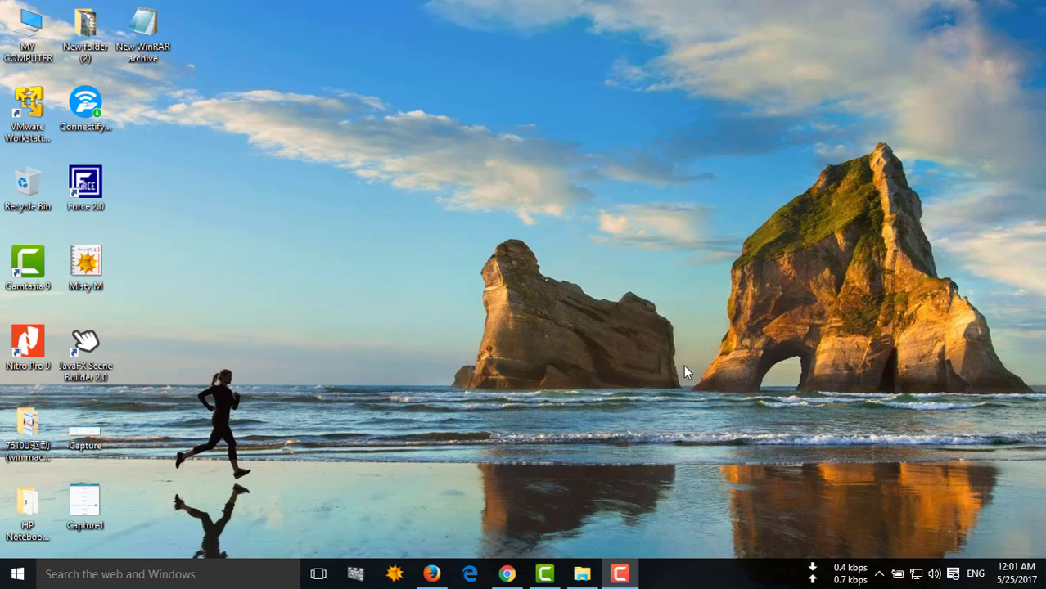
- Switch to Microsoft Edge, search the web for "idm" and open the official Internet Download Manager website at its free trial offer
left_click(470, 577)
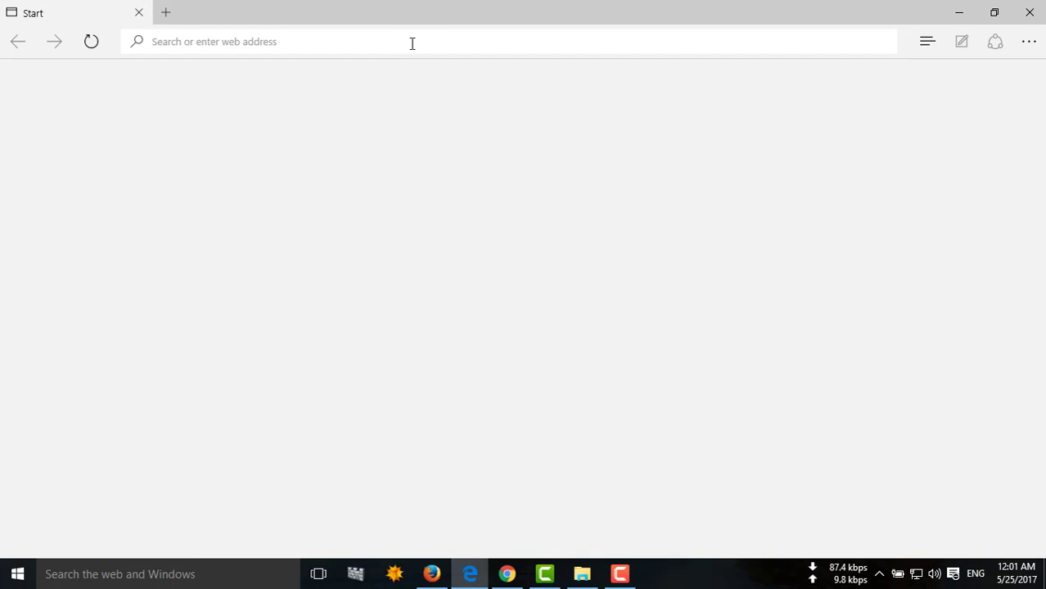
type("idm")
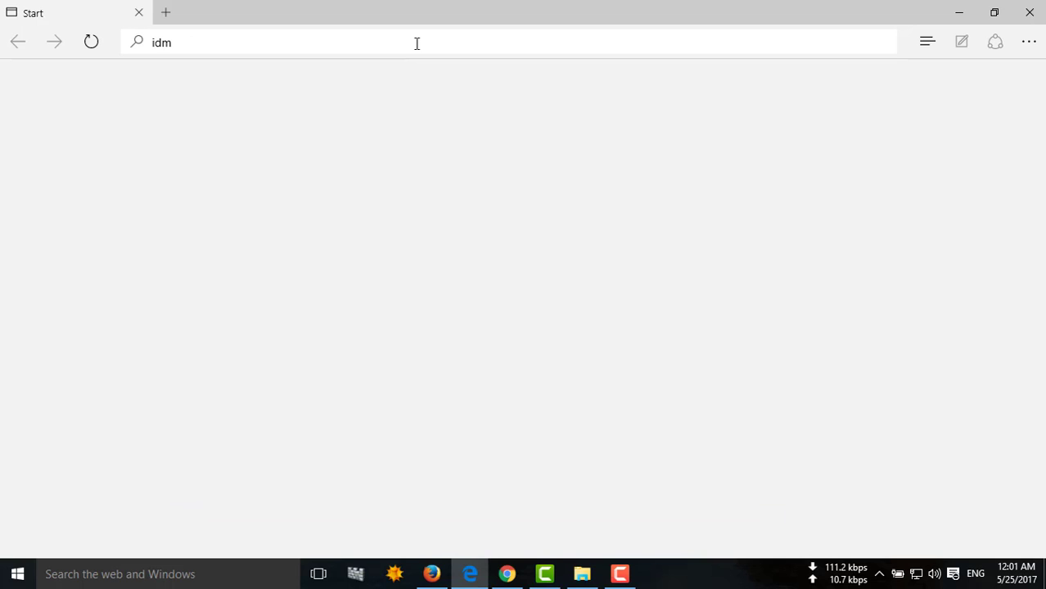
key("Return")
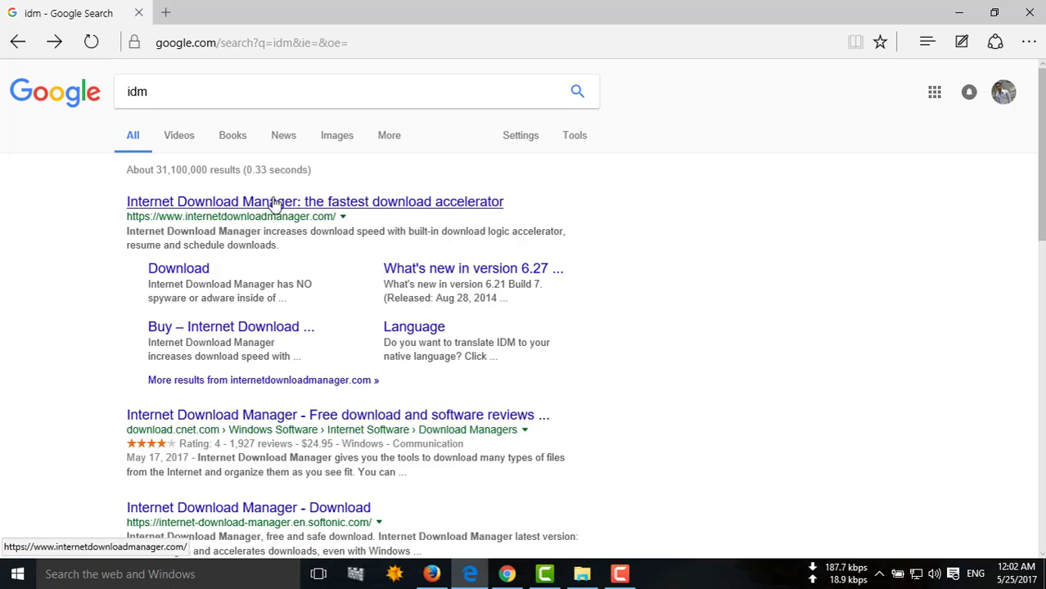
left_click(357, 206)
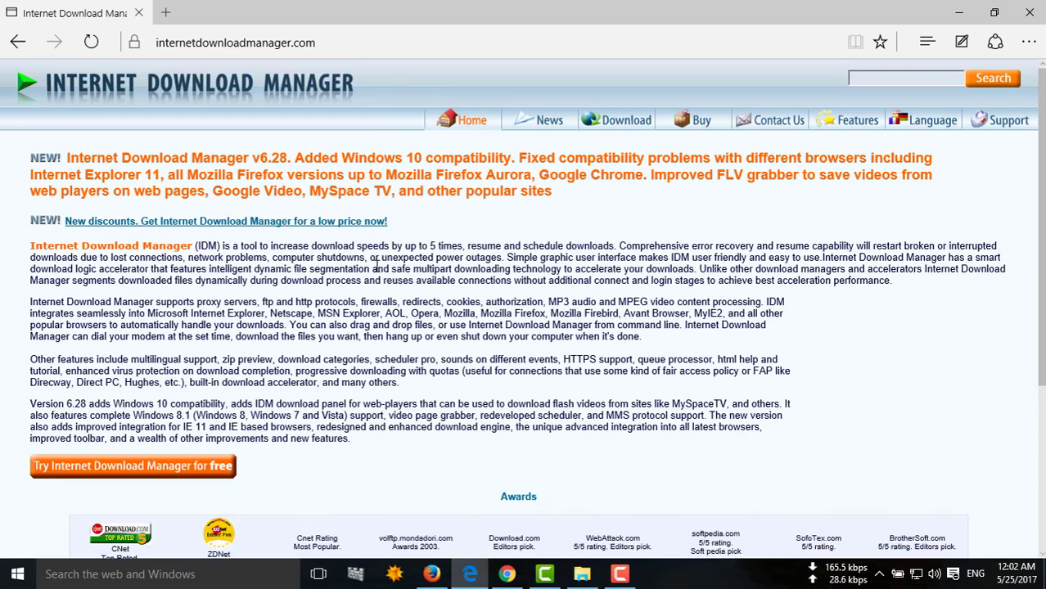
scroll(375, 266, "down", 2)
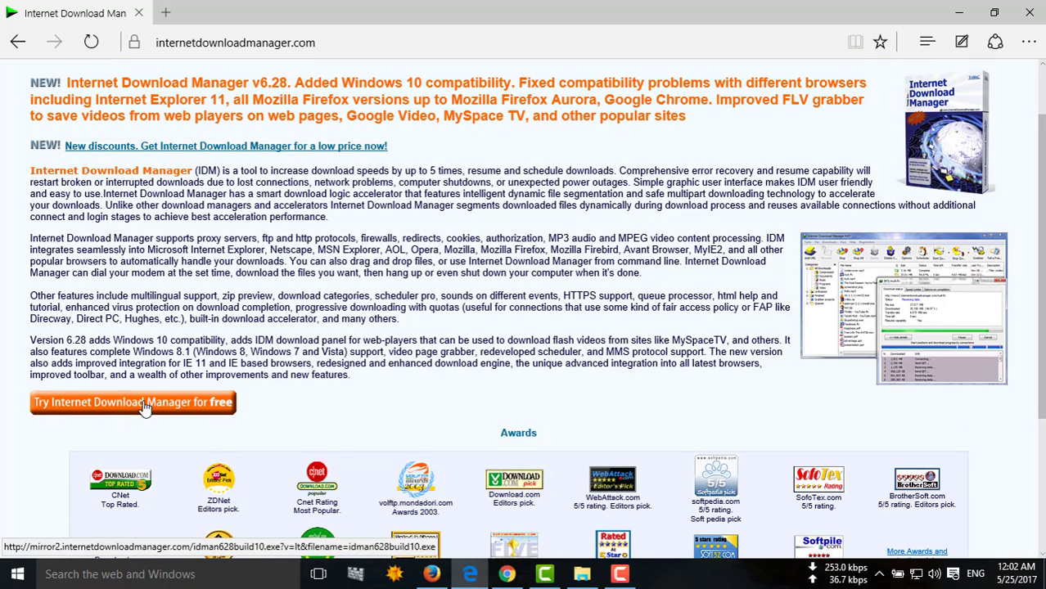
left_click_drag(25, 178, 391, 378)
left_click(24, 177)
left_click(389, 378)
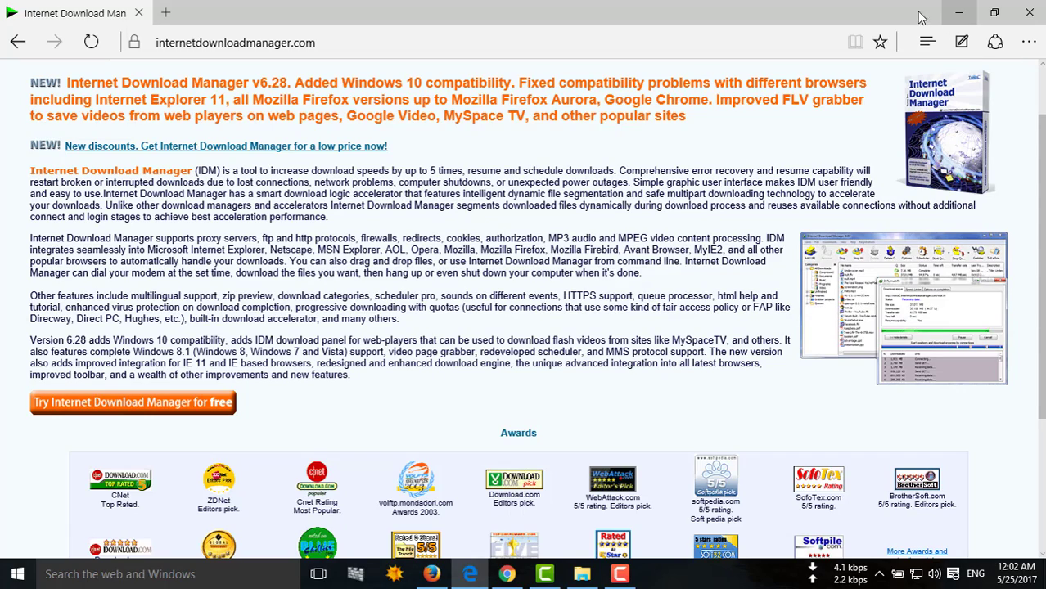
- Switch to File Explorer and run the idman628build10 installer from the Downloads\idm 621\idm folder, clearing other windows out of the way
left_click(951, 14)
left_click(589, 575)
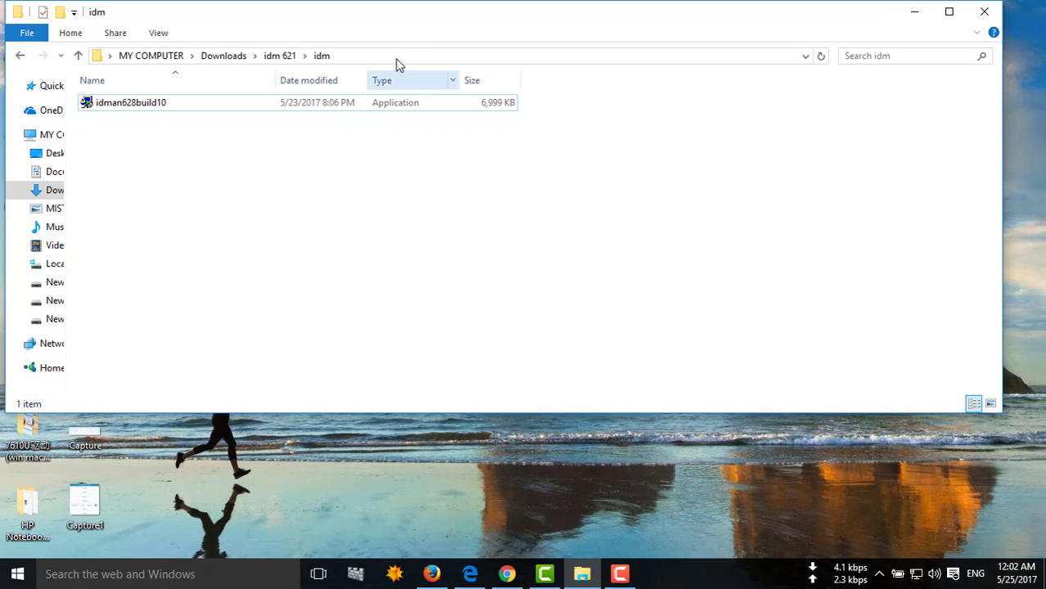
left_click_drag(416, 16, 472, 122)
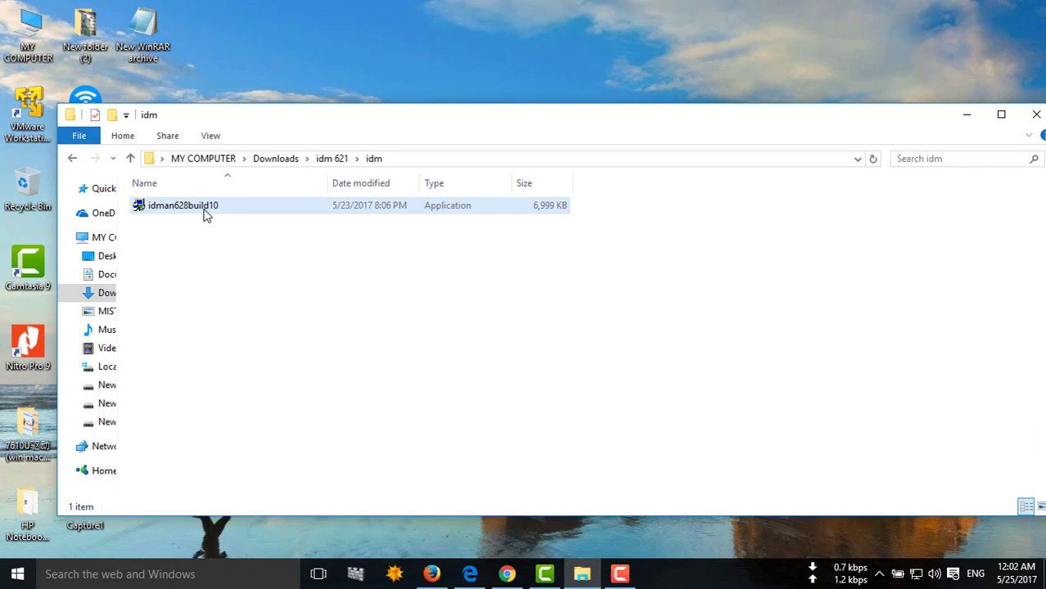
left_click(240, 215)
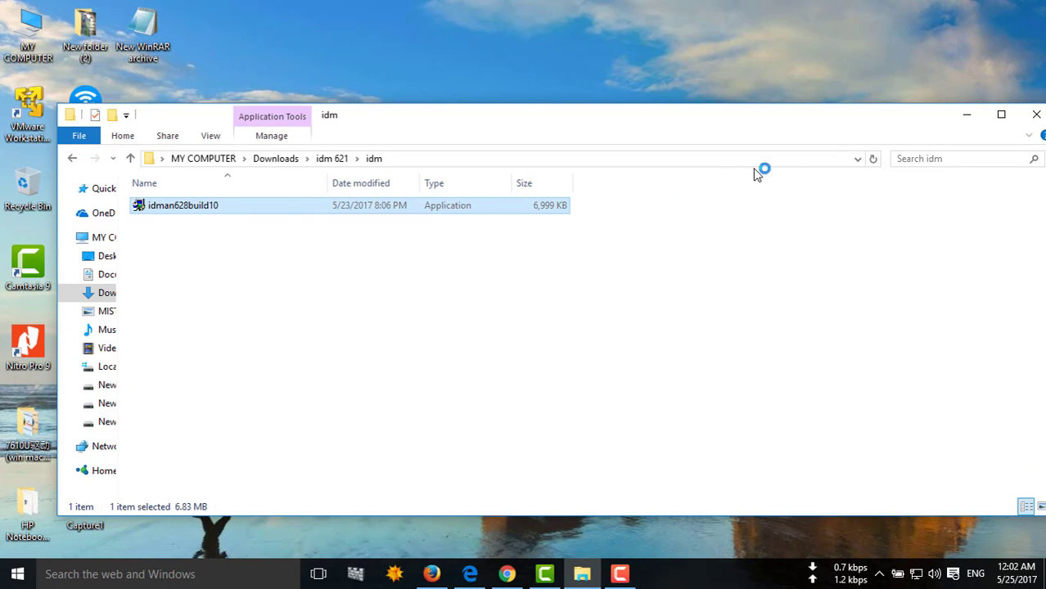
left_click(976, 119)
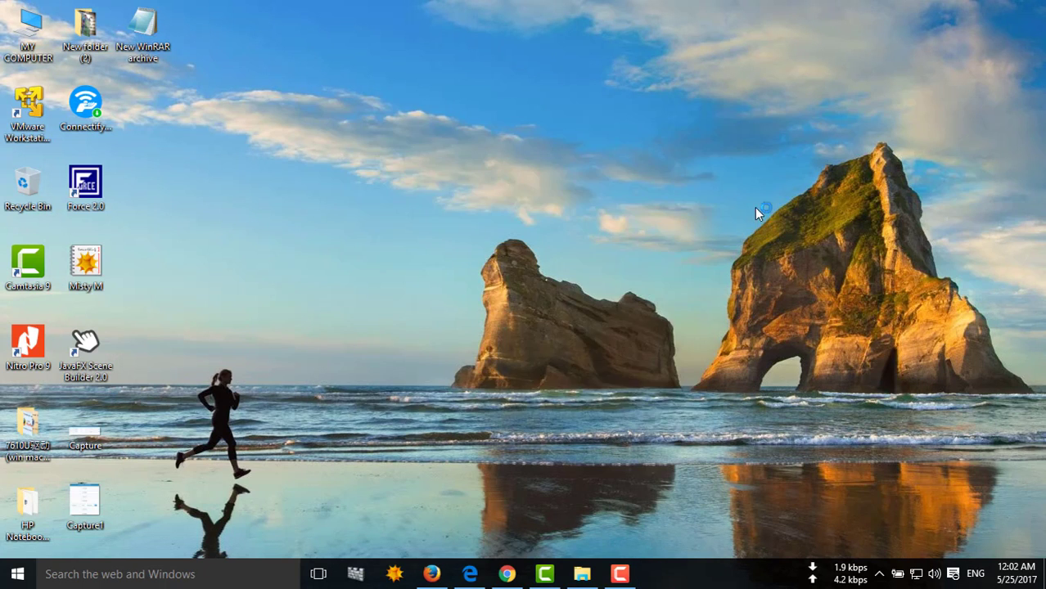
- Proceed through the installer's opening page and accept the terms of the IDM license agreement
left_click(577, 400)
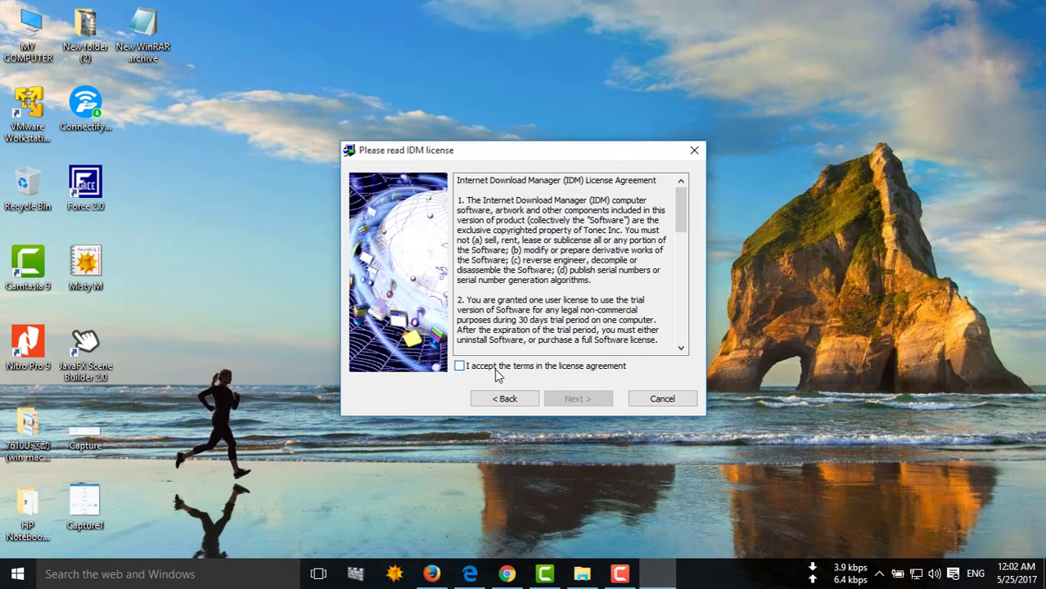
scroll(585, 327, "down", 5)
scroll(584, 327, "up", 3)
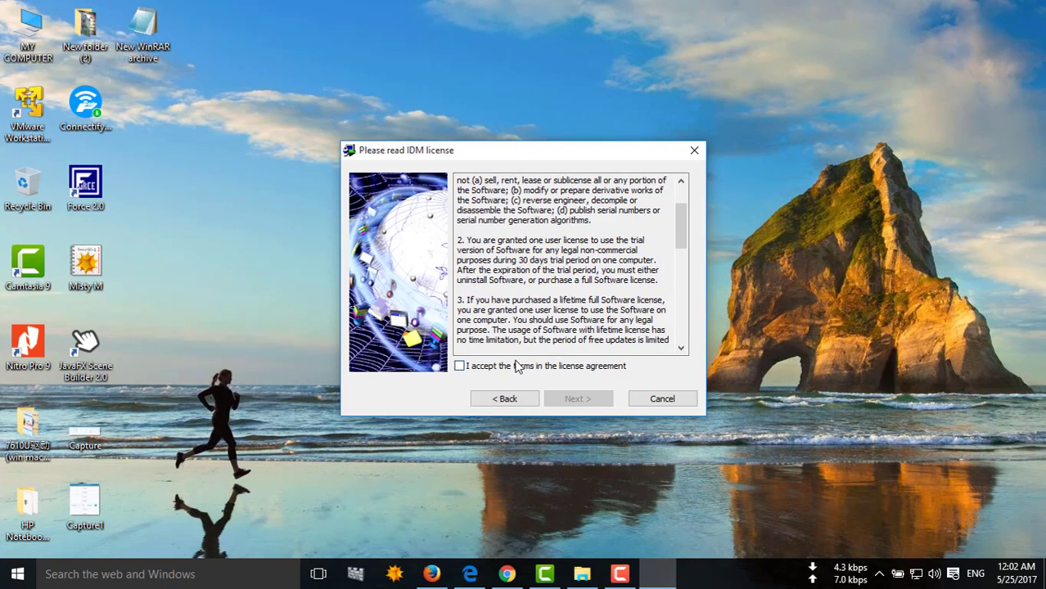
left_click(518, 366)
left_click(571, 402)
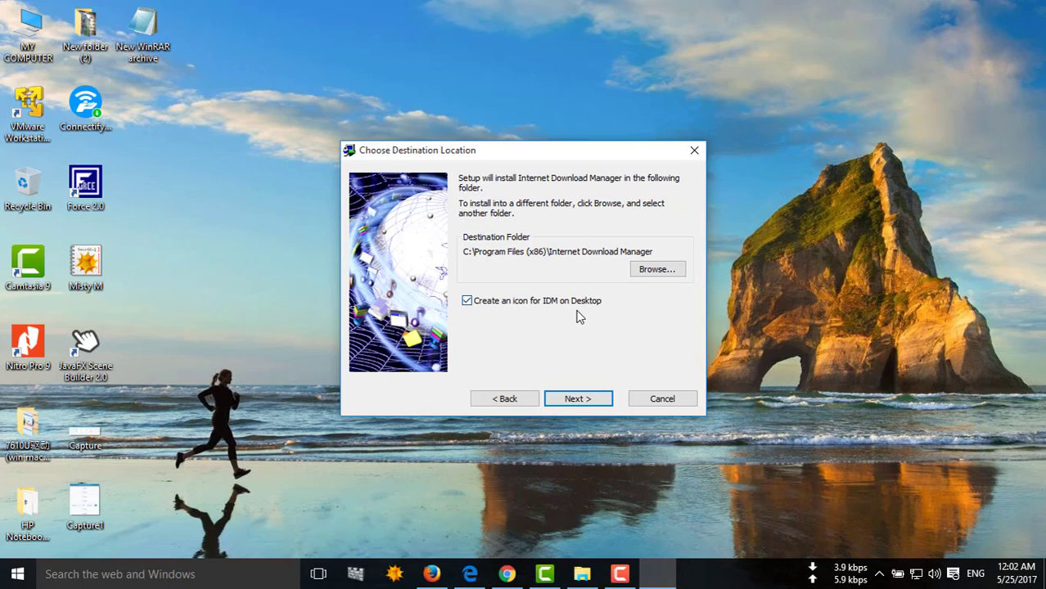
- Install Internet Download Manager in its default Program Files (x86) folder with a desktop icon, and finish the setup
left_click(589, 400)
left_click(586, 403)
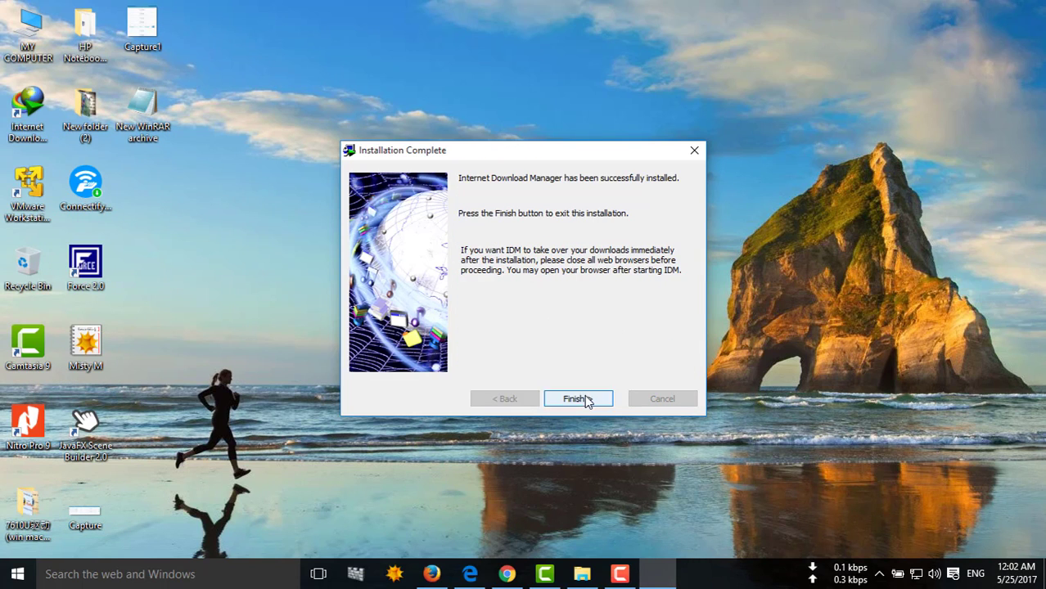
left_click(582, 398)
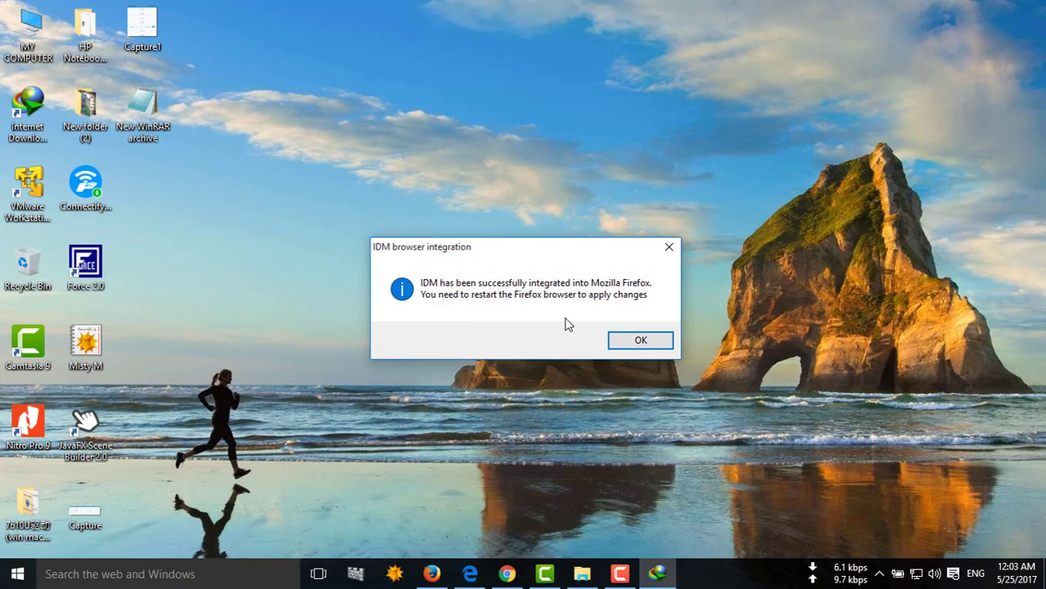
- Dismiss the Firefox integration notice and the serial number warning, and close the registration form without filling it in
left_click(643, 341)
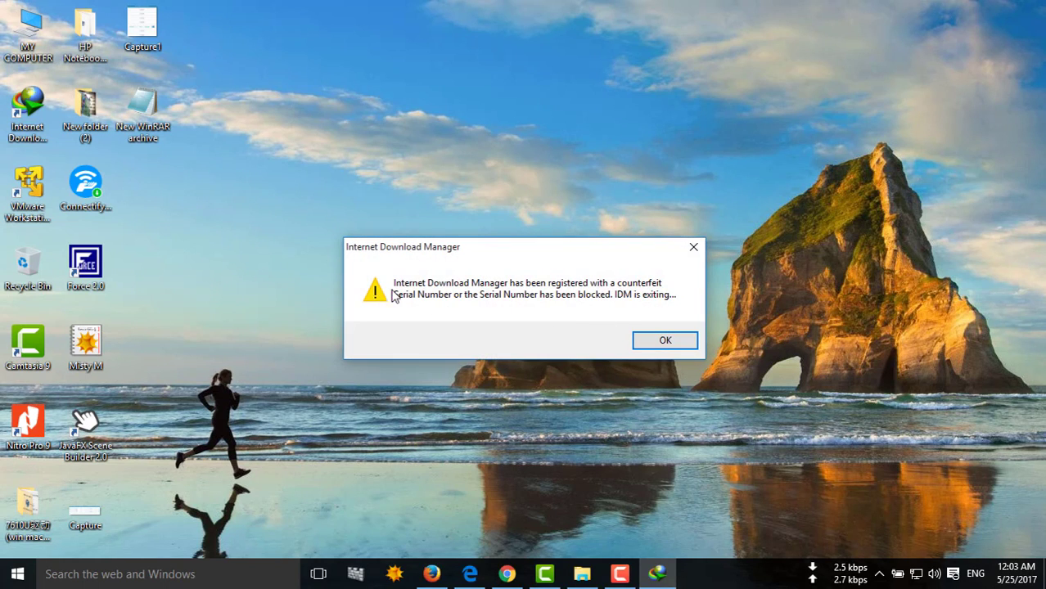
left_click_drag(583, 251, 593, 213)
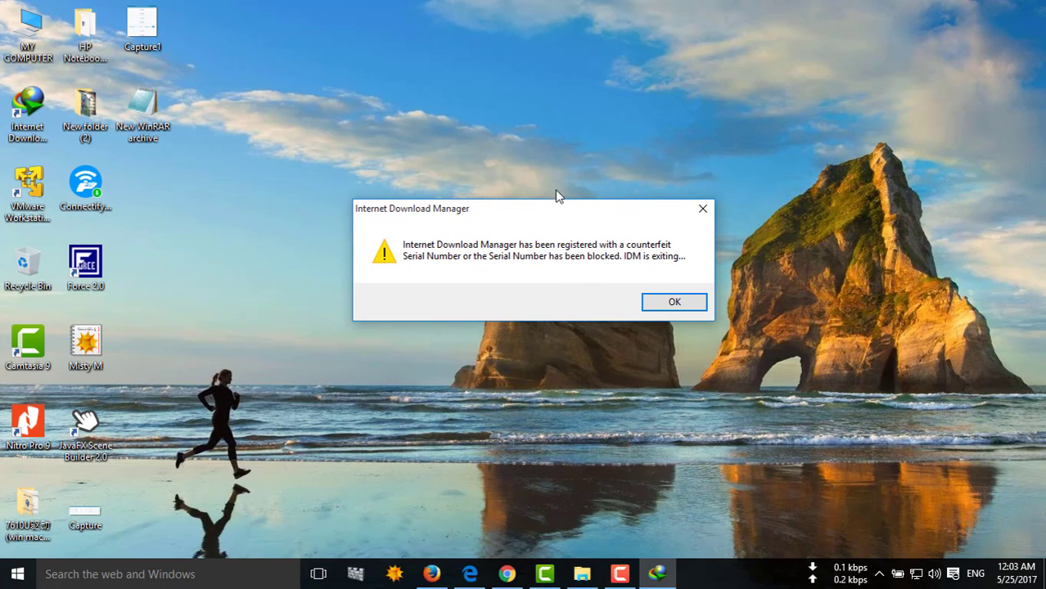
left_click_drag(556, 195, 544, 196)
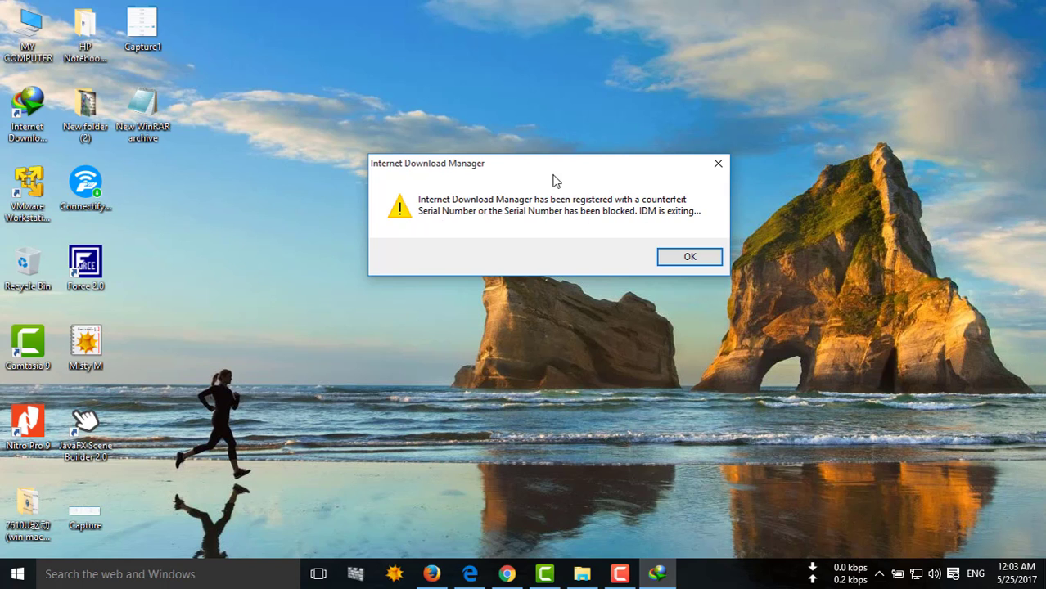
left_click_drag(555, 178, 526, 129)
left_click(658, 215)
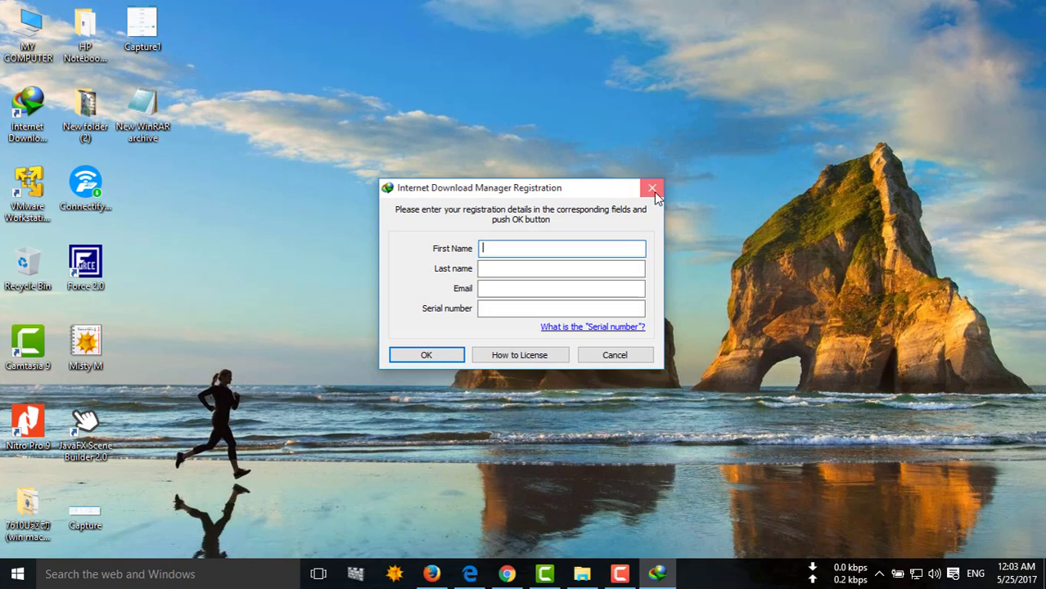
left_click(653, 192)
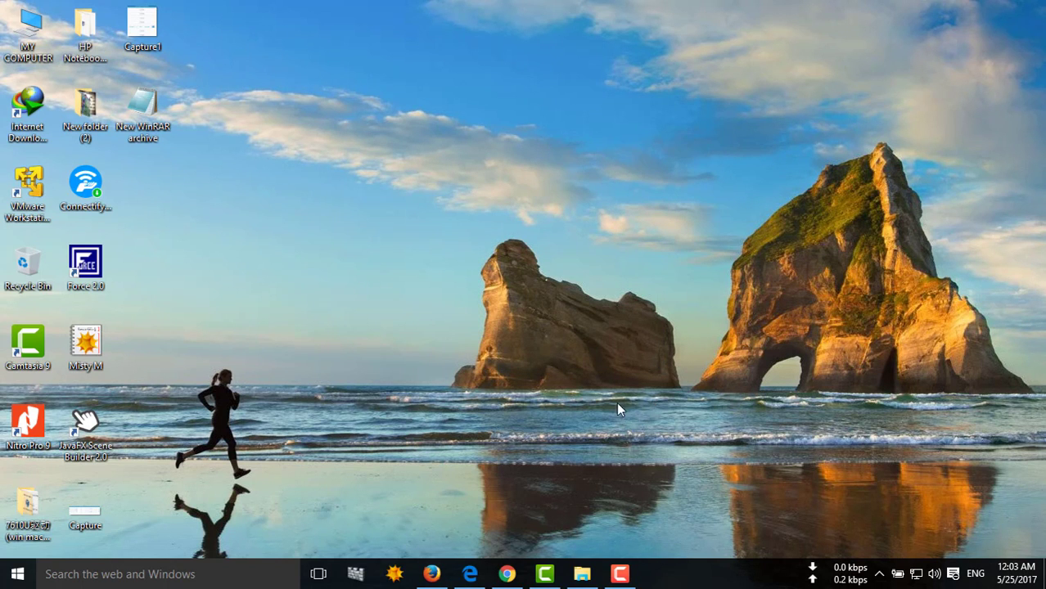
- Copy the Activate, IDMan and IDMGrHlp files from the idm 621 folder and minimize File Explorer
left_click(582, 574)
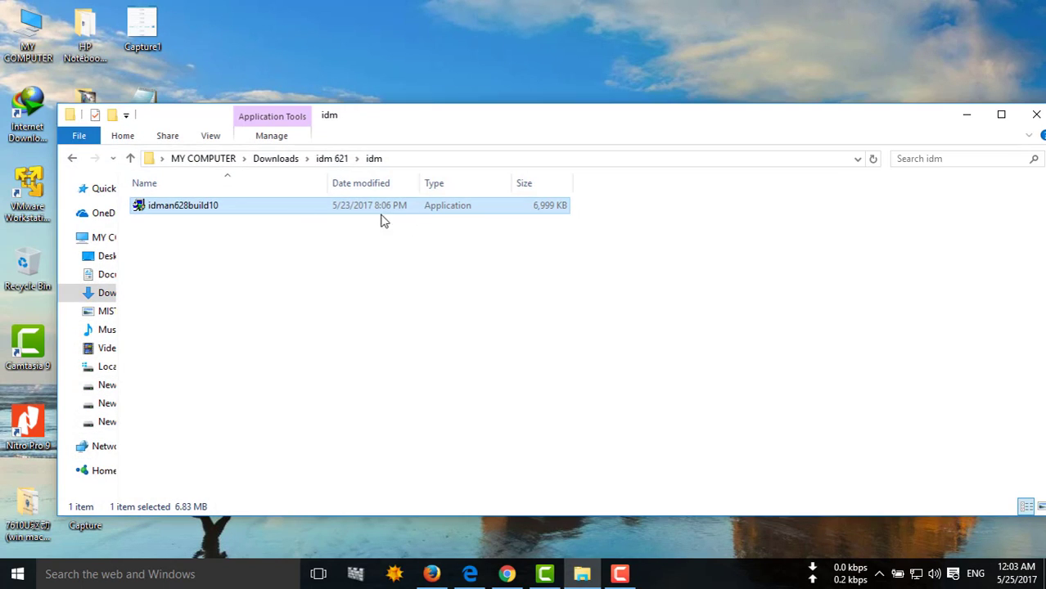
left_click(73, 158)
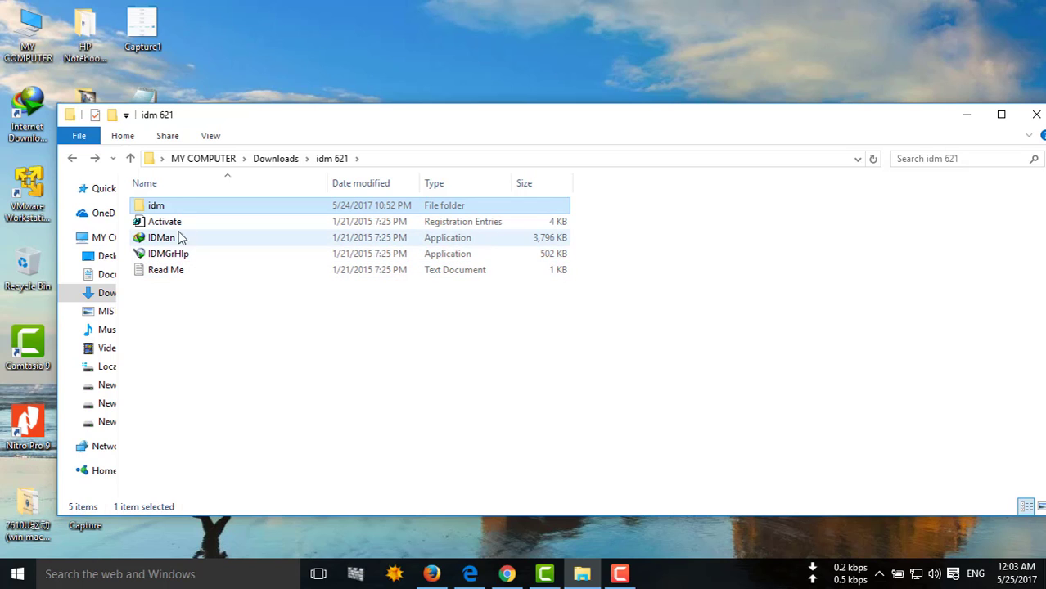
left_click_drag(132, 227, 178, 253)
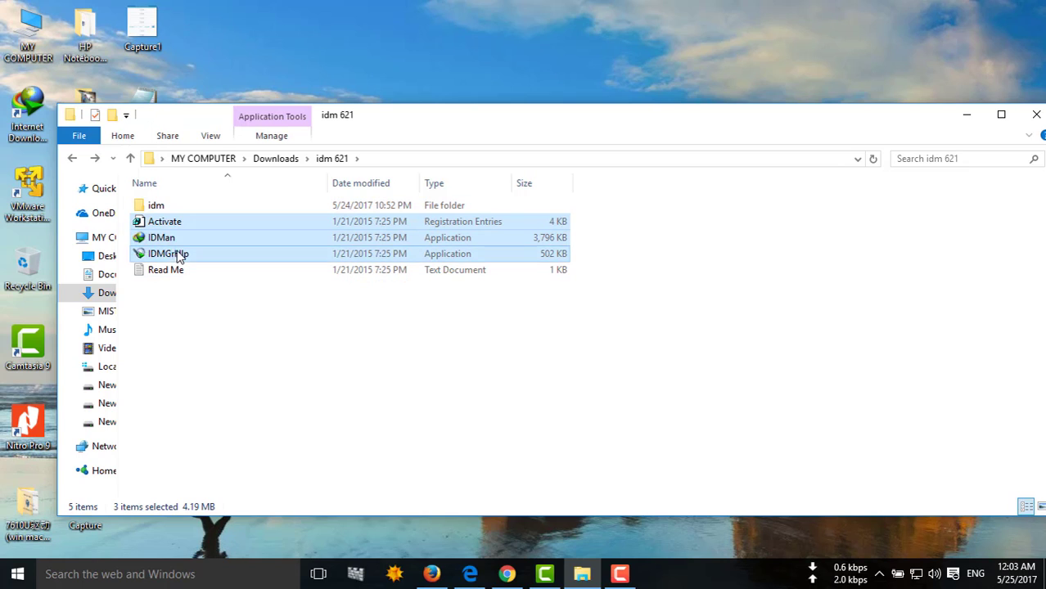
right_click(180, 249)
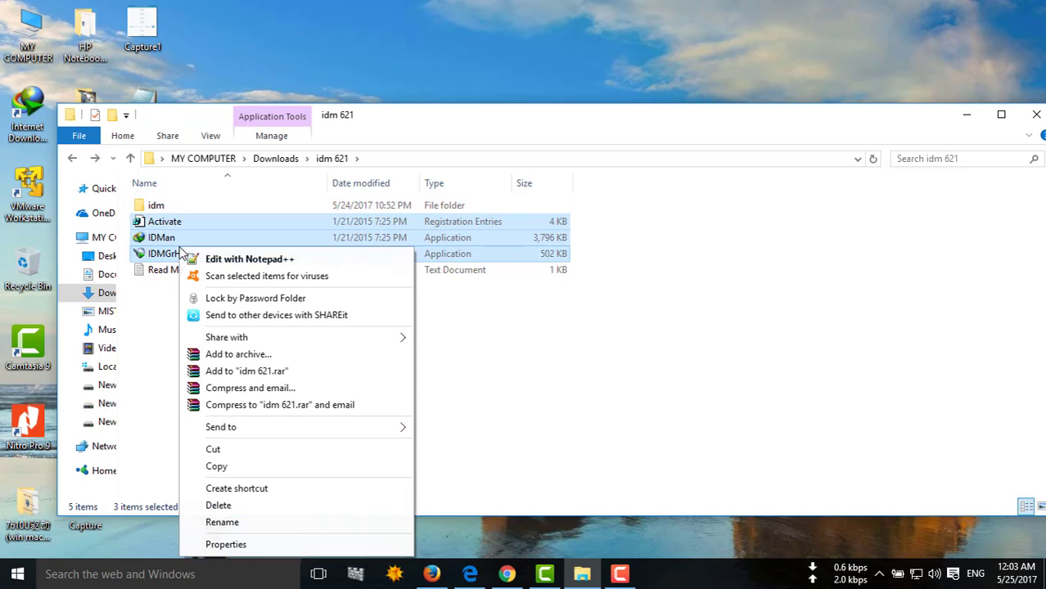
left_click(243, 466)
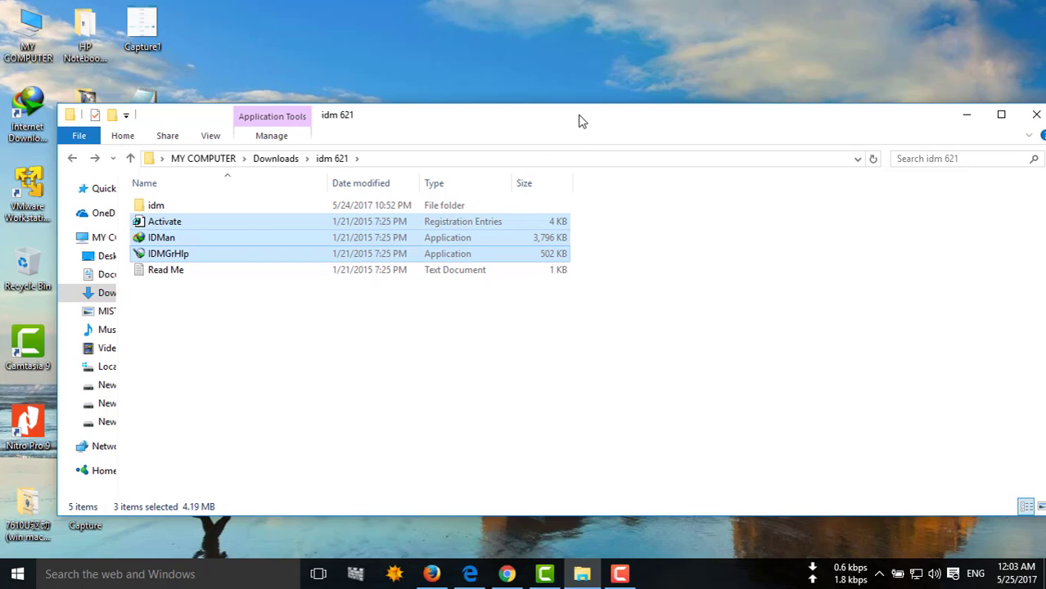
left_click(969, 116)
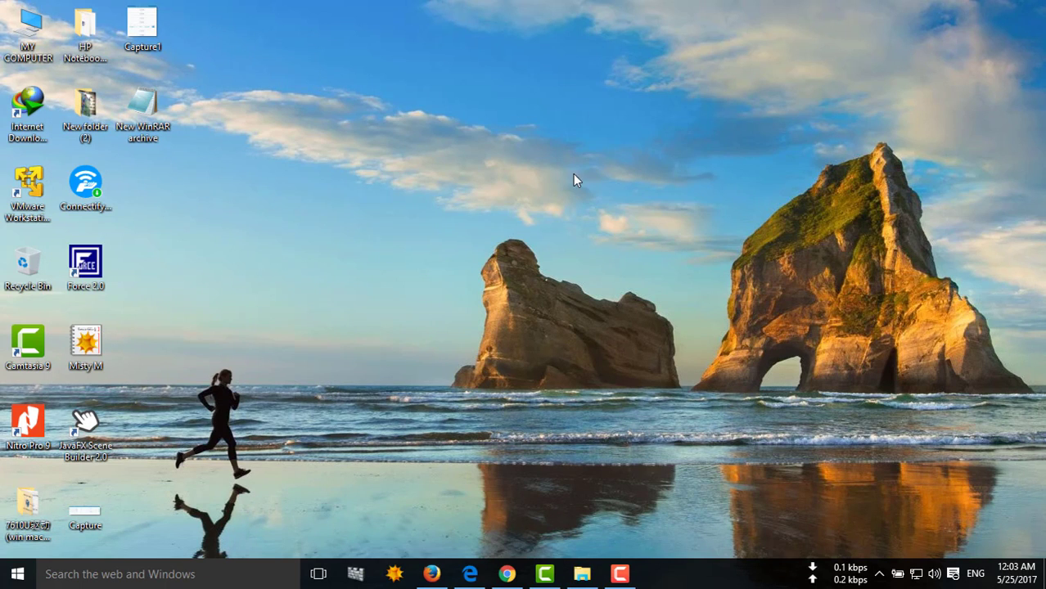
- Open the Internet Download Manager installation folder from the properties of its desktop shortcut
right_click(31, 115)
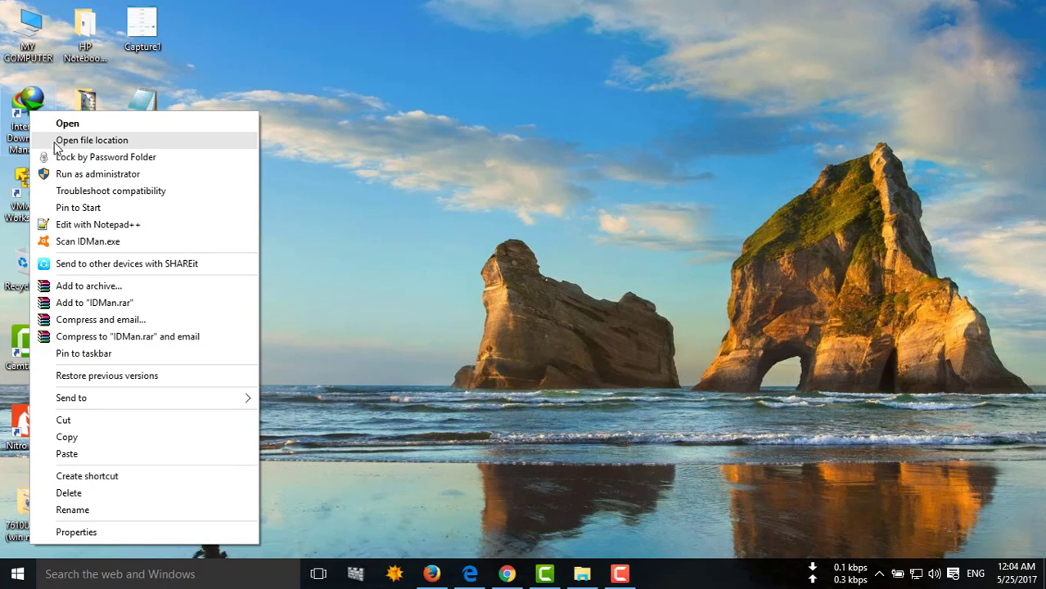
left_click(101, 532)
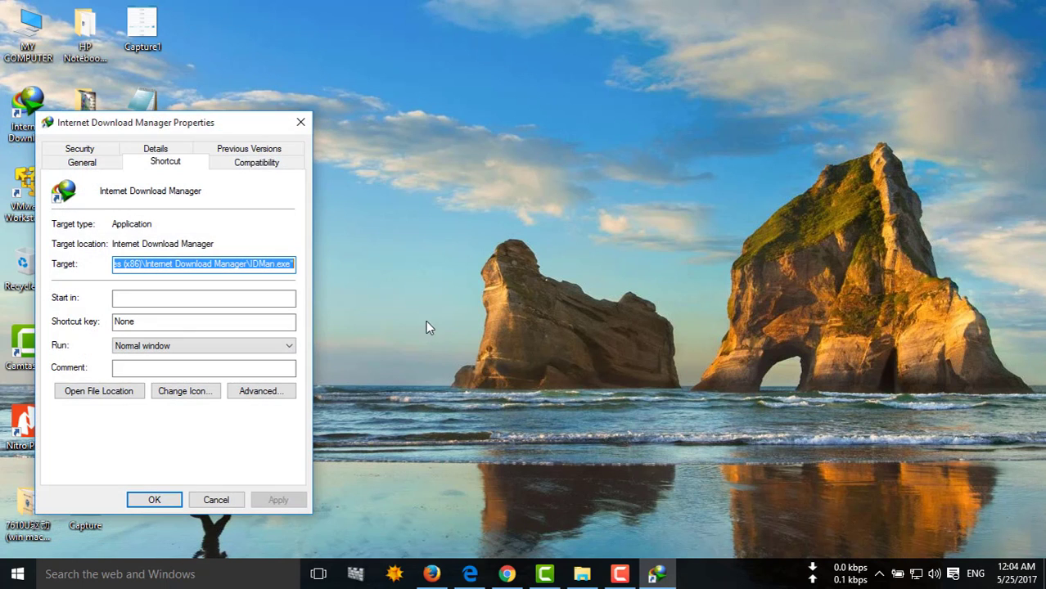
left_click_drag(200, 121, 381, 114)
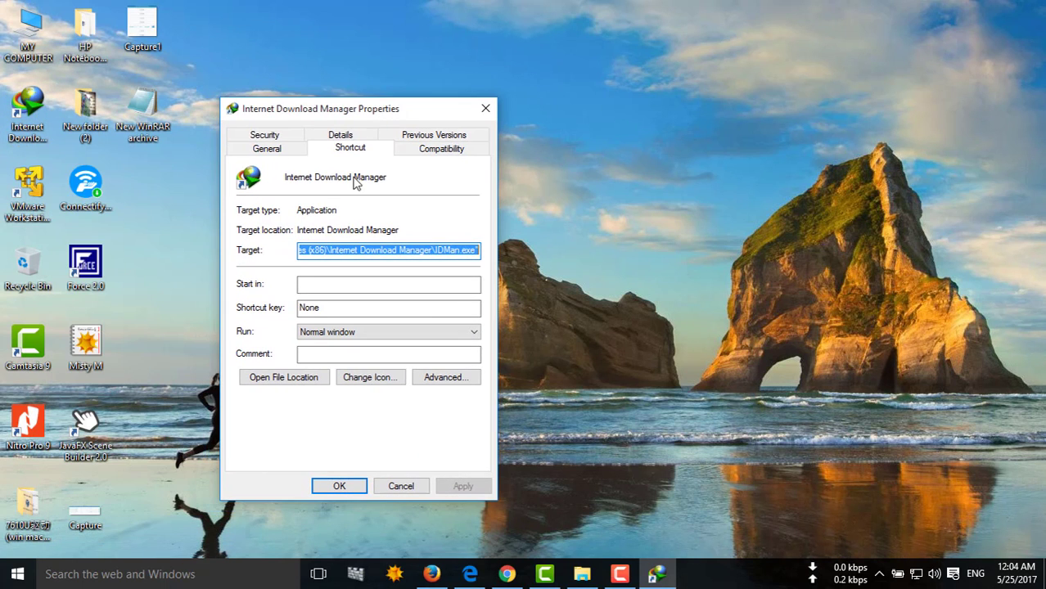
left_click(271, 377)
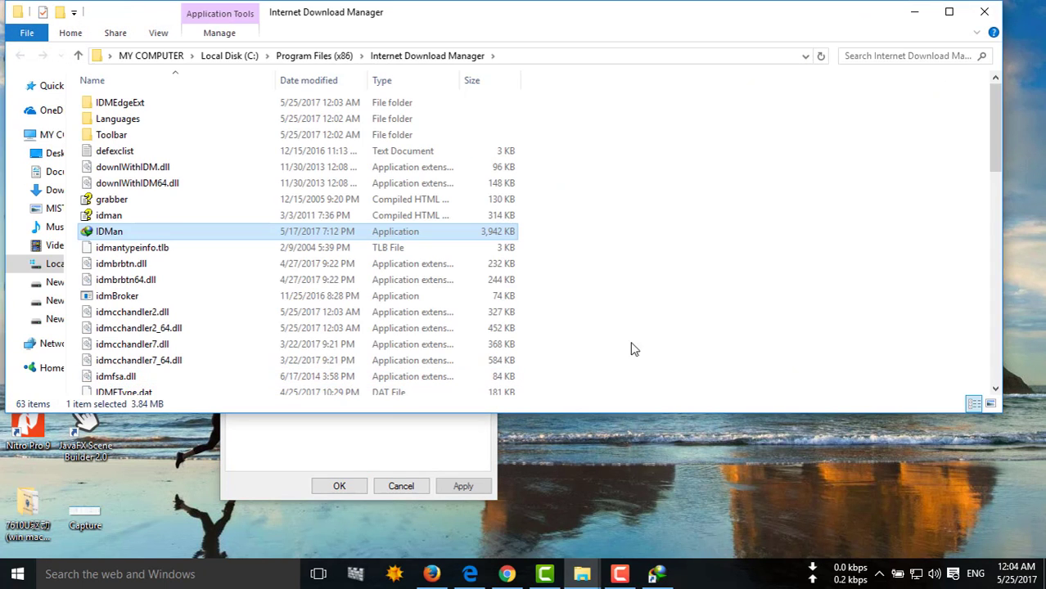
- Paste the copied files into the Internet Download Manager folder, replacing the same-named files and granting administrator permission for all current items
scroll(619, 257, "down", 4)
scroll(619, 257, "down", 2)
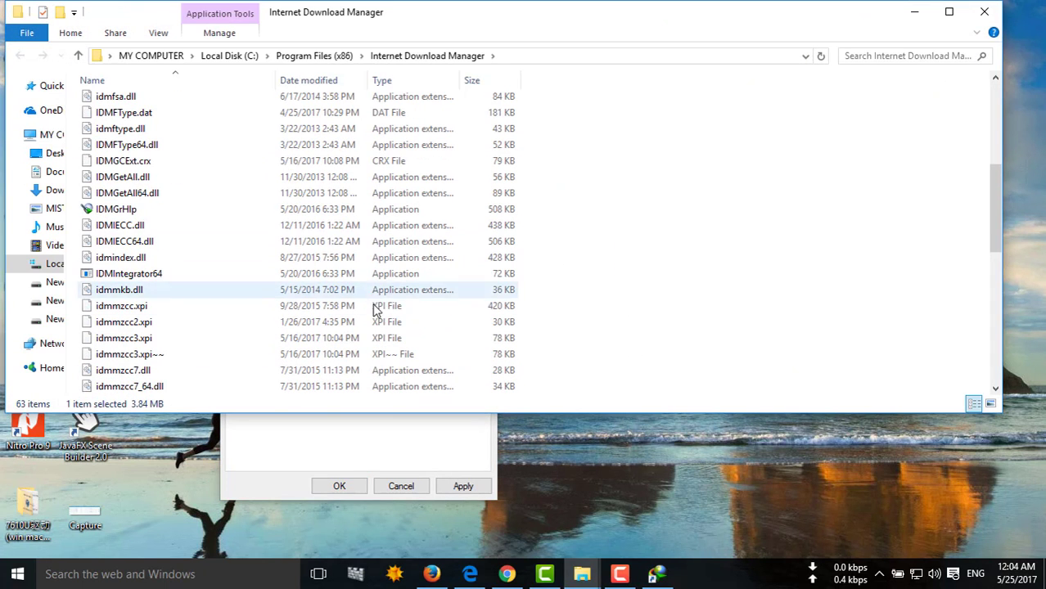
right_click(608, 258)
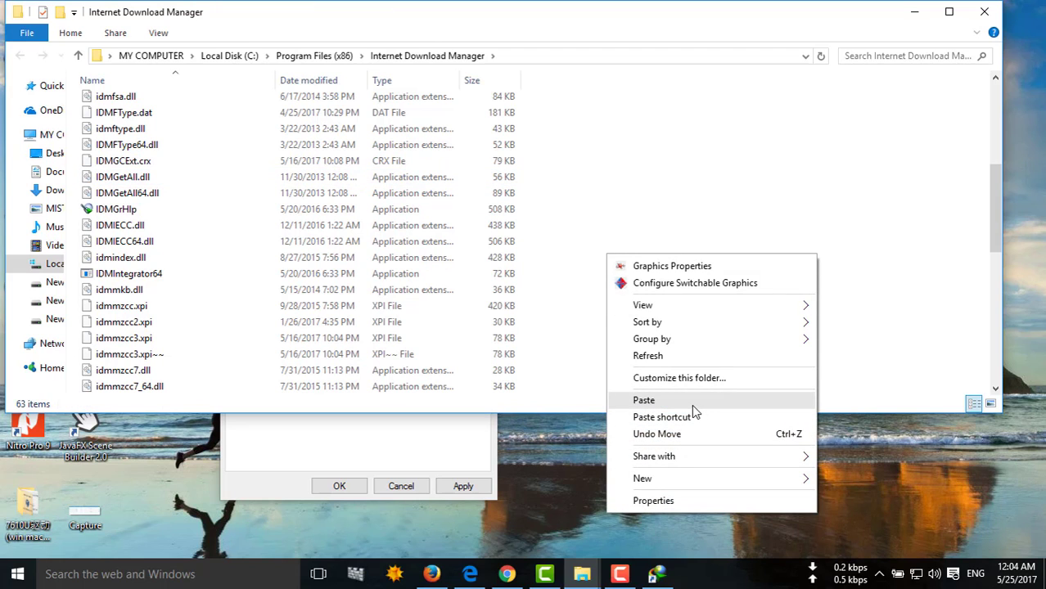
left_click(691, 401)
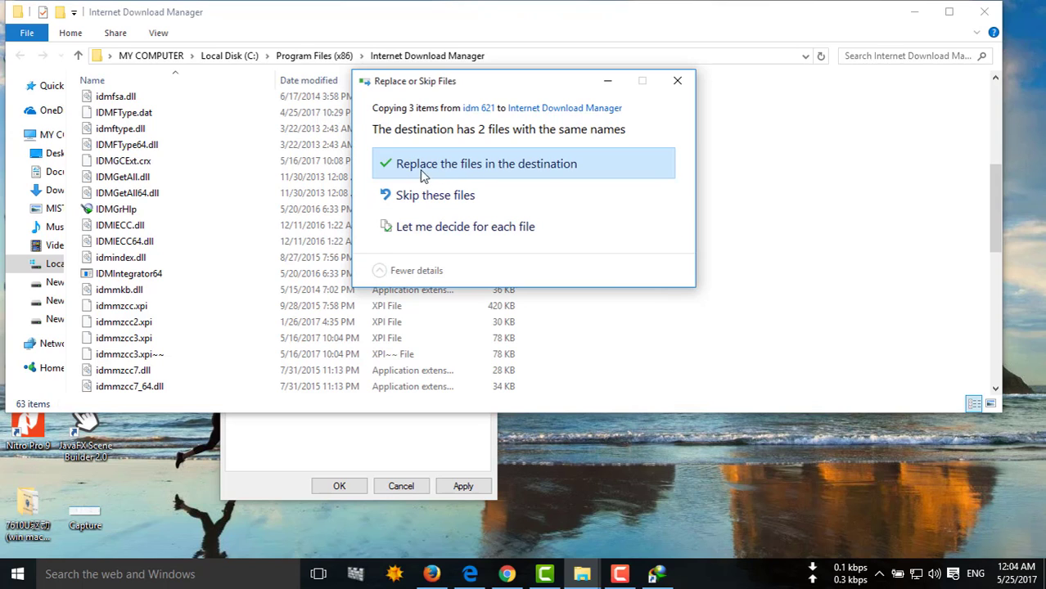
left_click(455, 175)
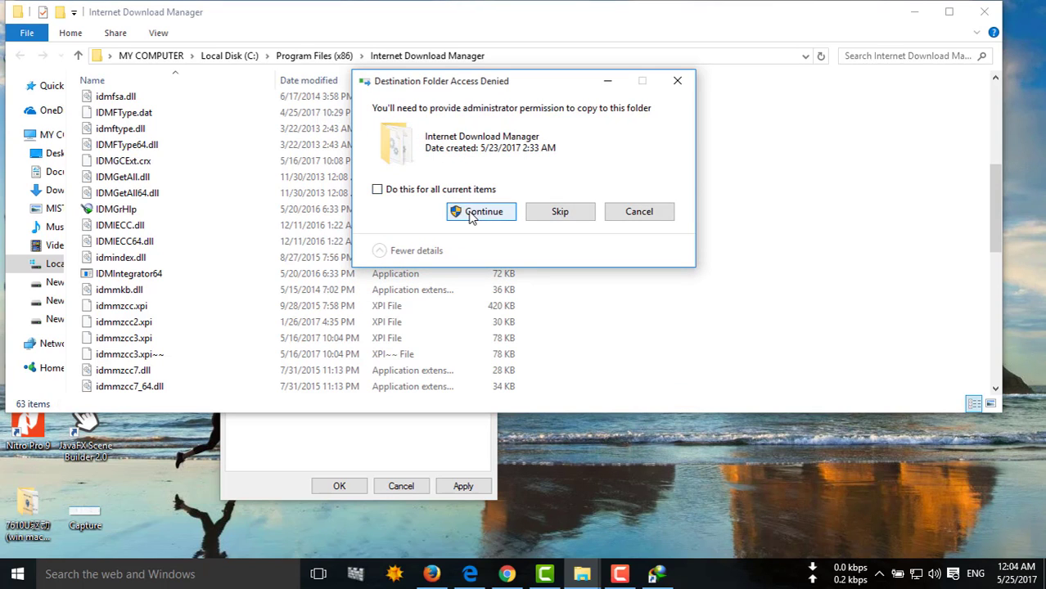
left_click(470, 212)
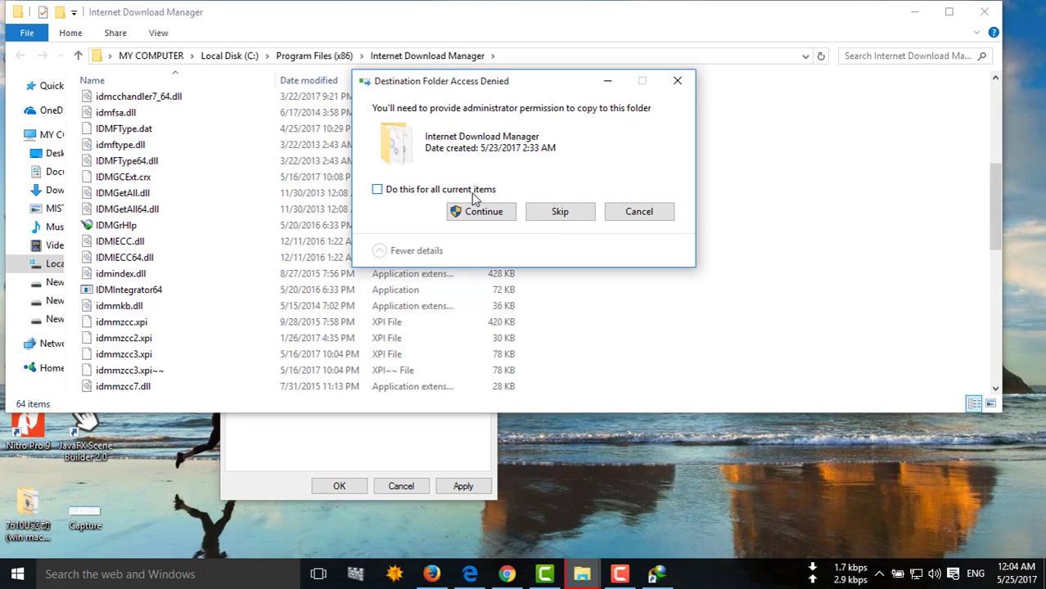
left_click(441, 190)
left_click(480, 215)
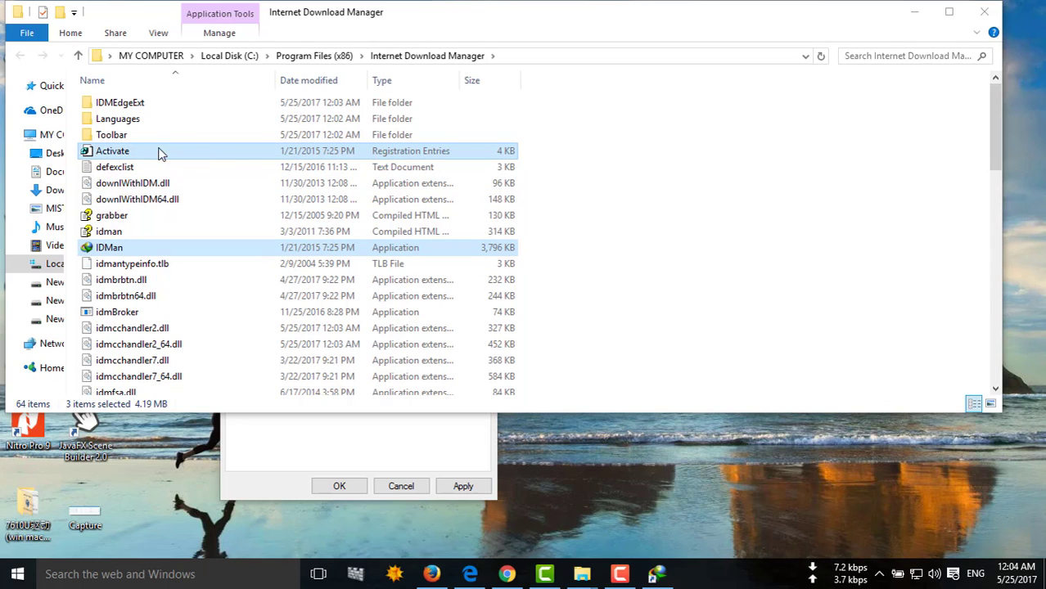
- Merge the Activate registration entries from the Internet Download Manager folder into the Windows registry and dismiss the completion message
left_click(177, 159)
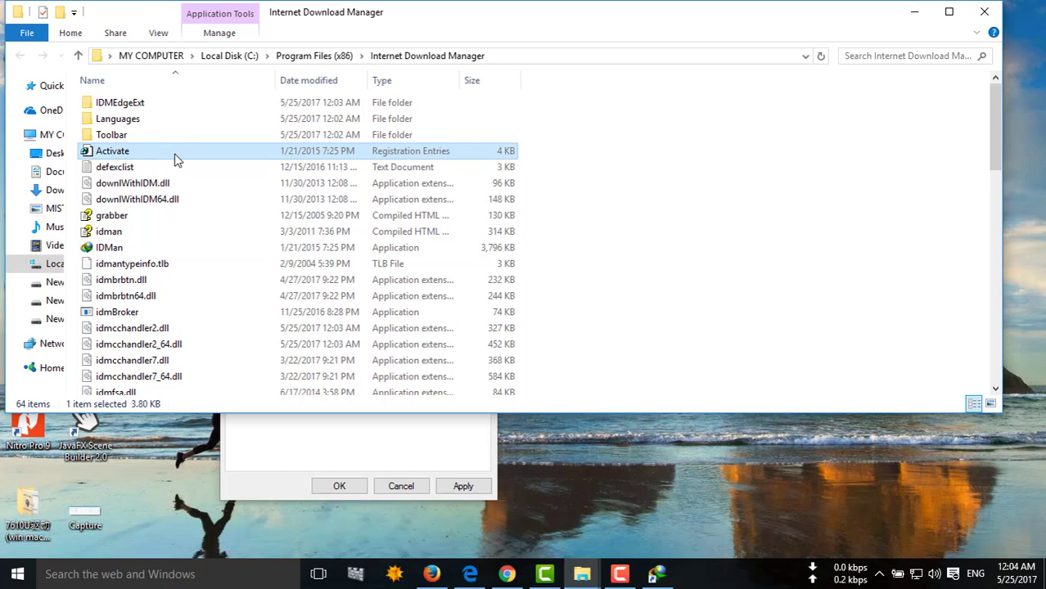
double_click(176, 160)
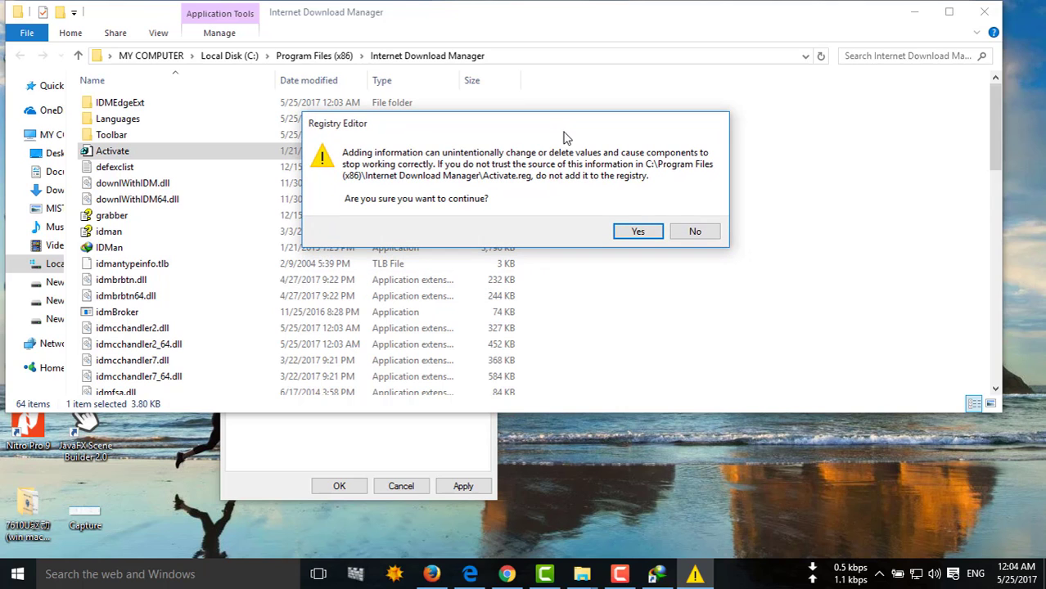
left_click(635, 233)
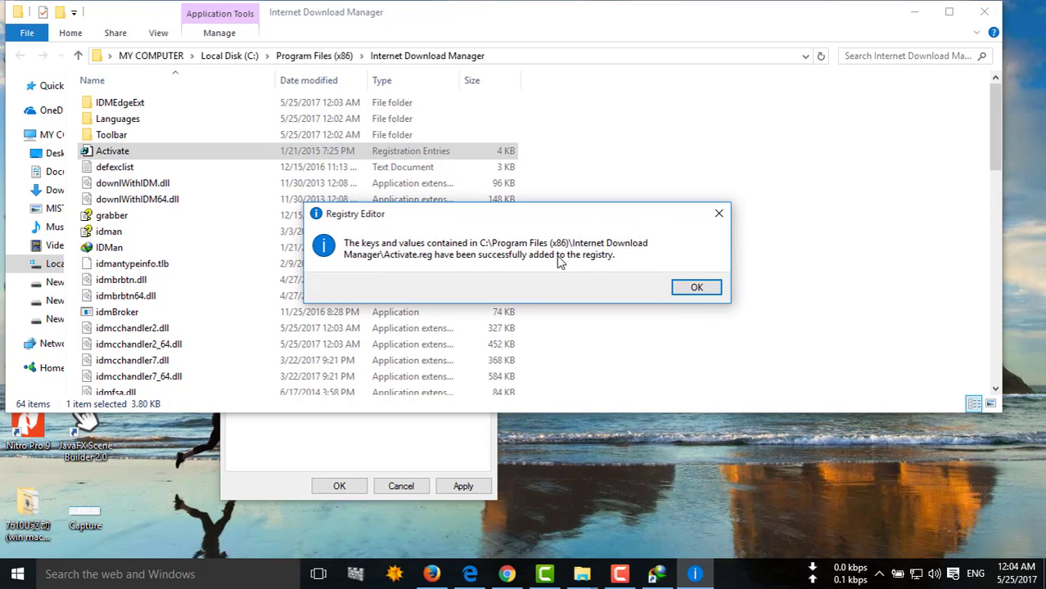
left_click(695, 287)
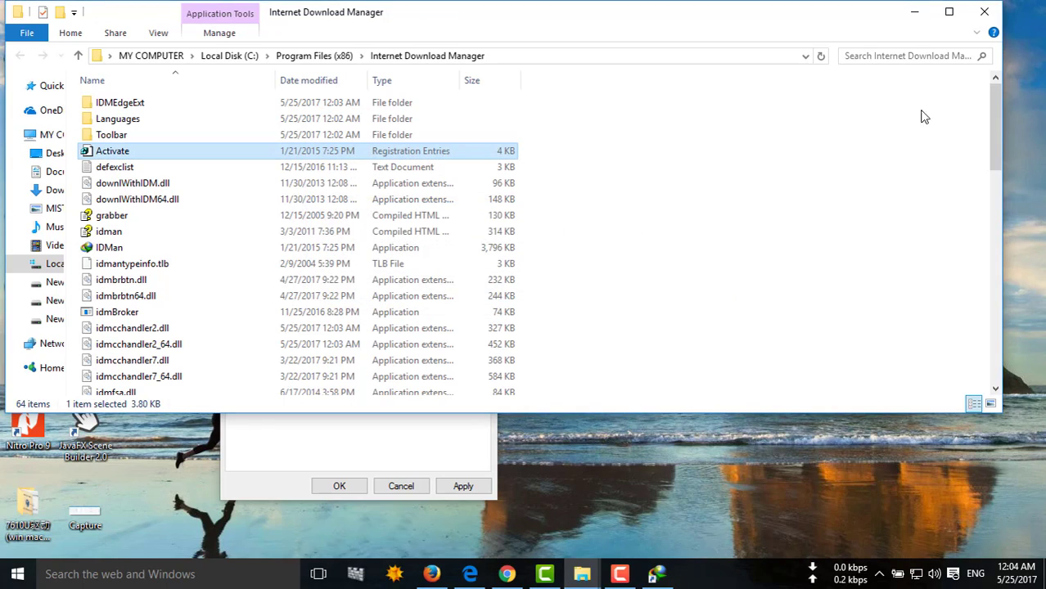
- Close the installation folder window, and apply and close the Internet Download Manager shortcut's properties
left_click(986, 13)
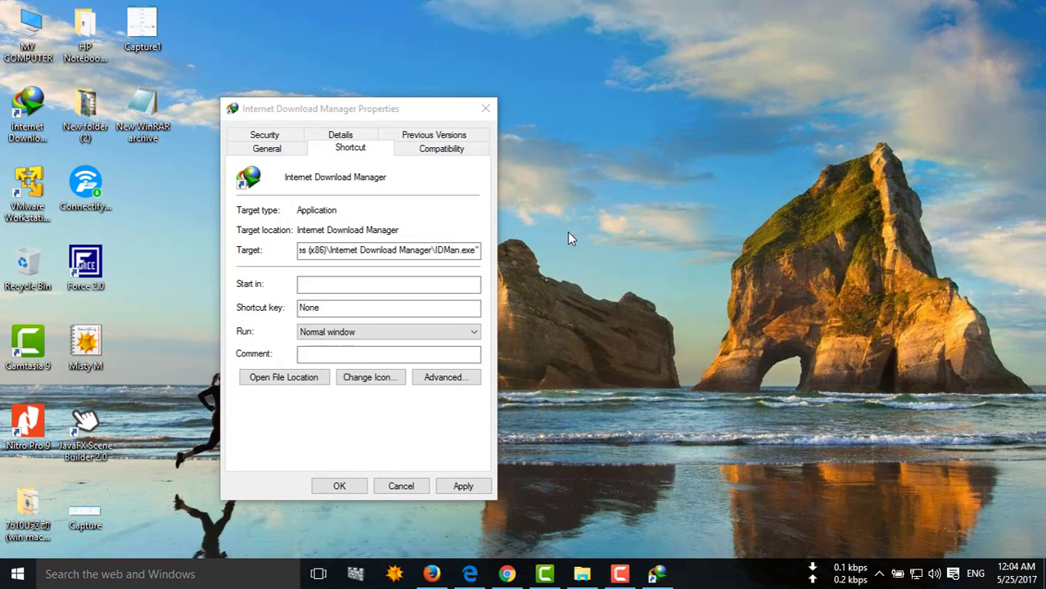
left_click(450, 488)
left_click(344, 486)
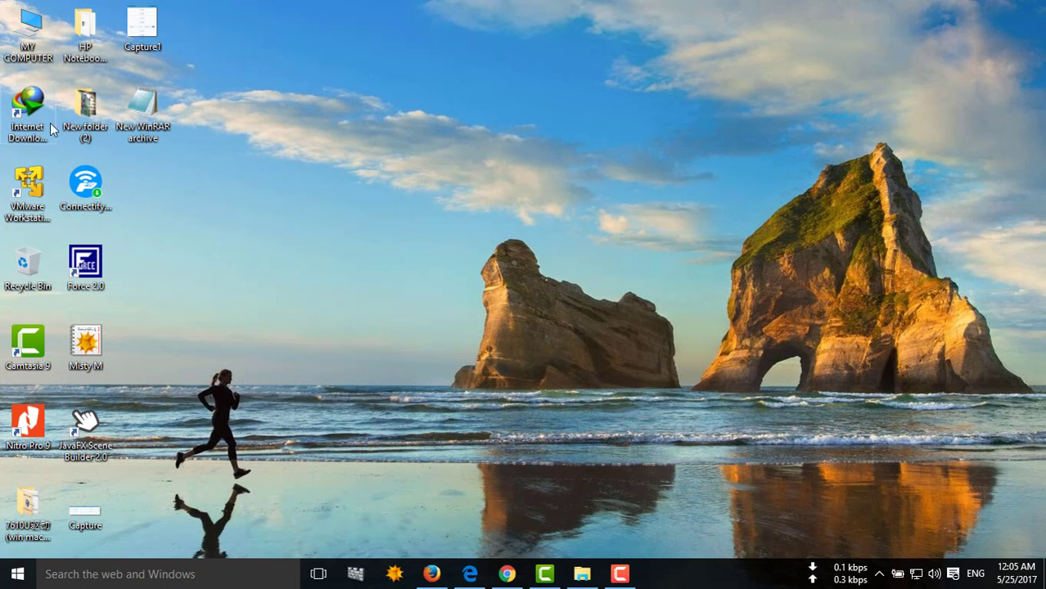
- Launch Internet Download Manager from its desktop shortcut and dismiss the Firefox integration notice and the tip of the day
double_click(28, 117)
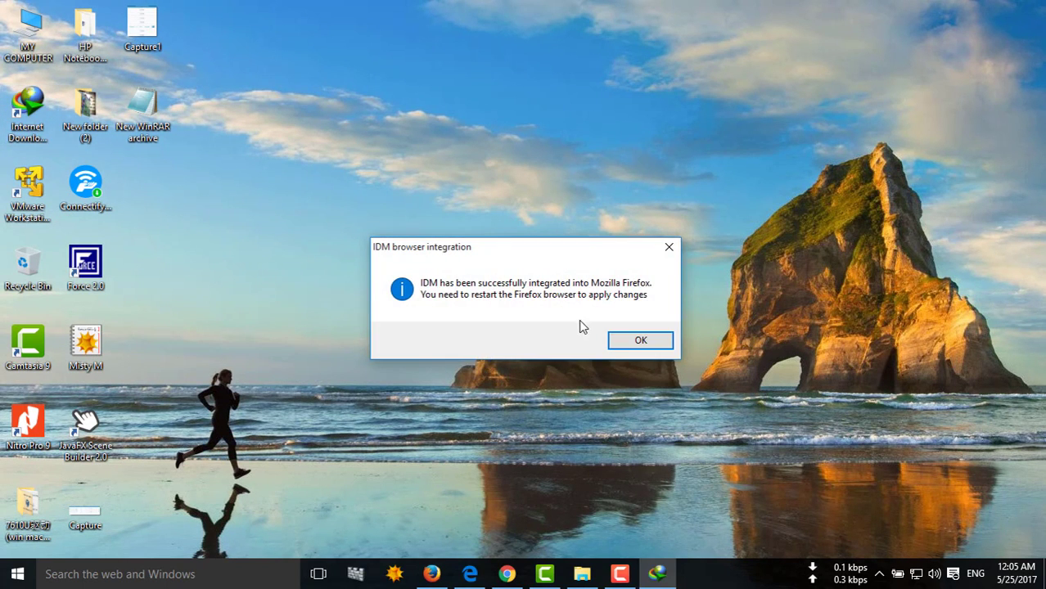
left_click(626, 340)
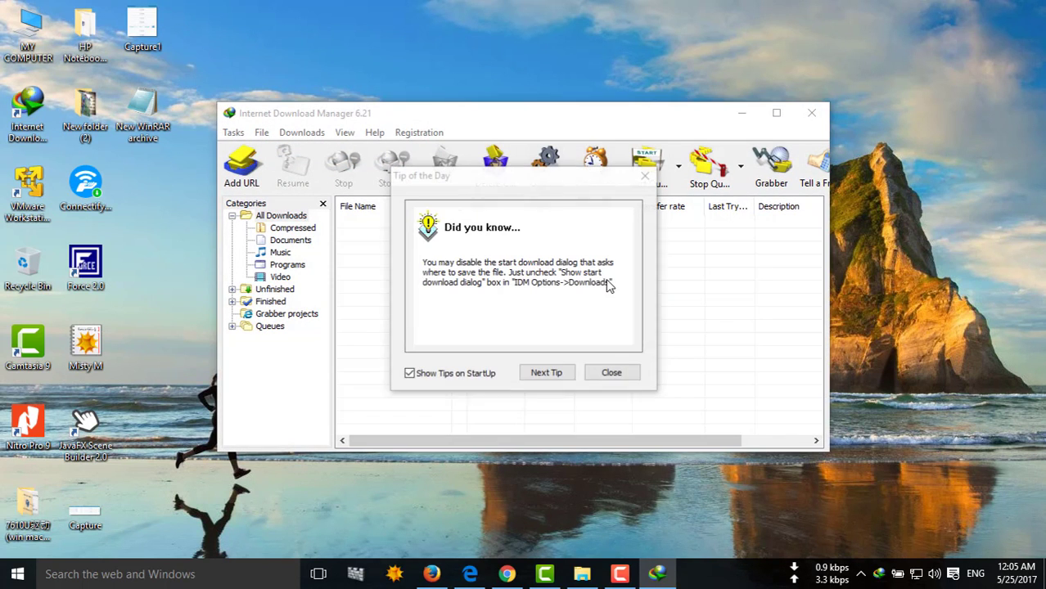
left_click(612, 372)
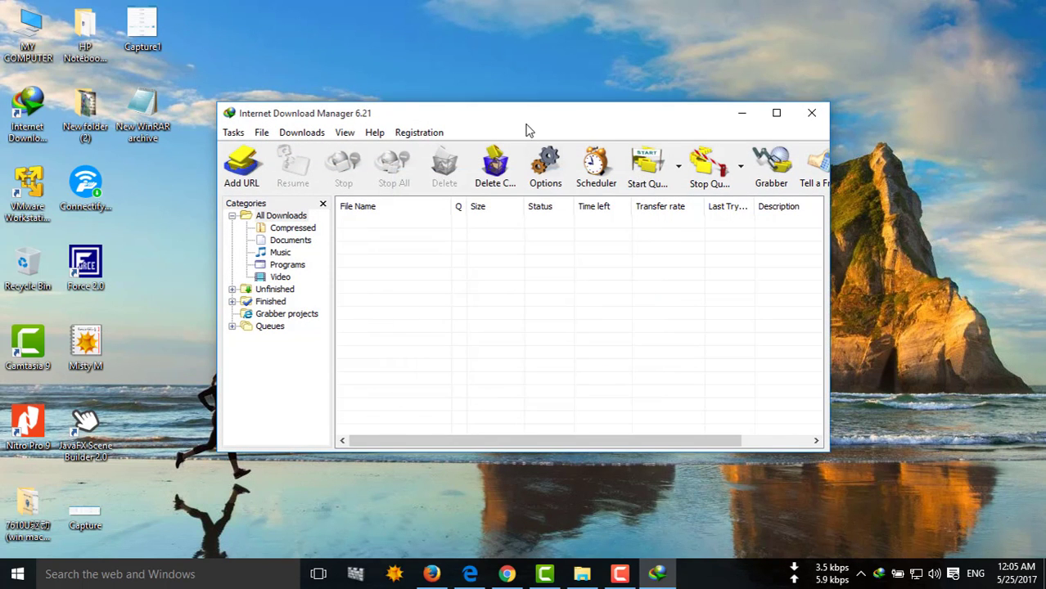
- Check whether the Registration command is available in Internet Download Manager, and close its window
left_click_drag(526, 119, 526, 110)
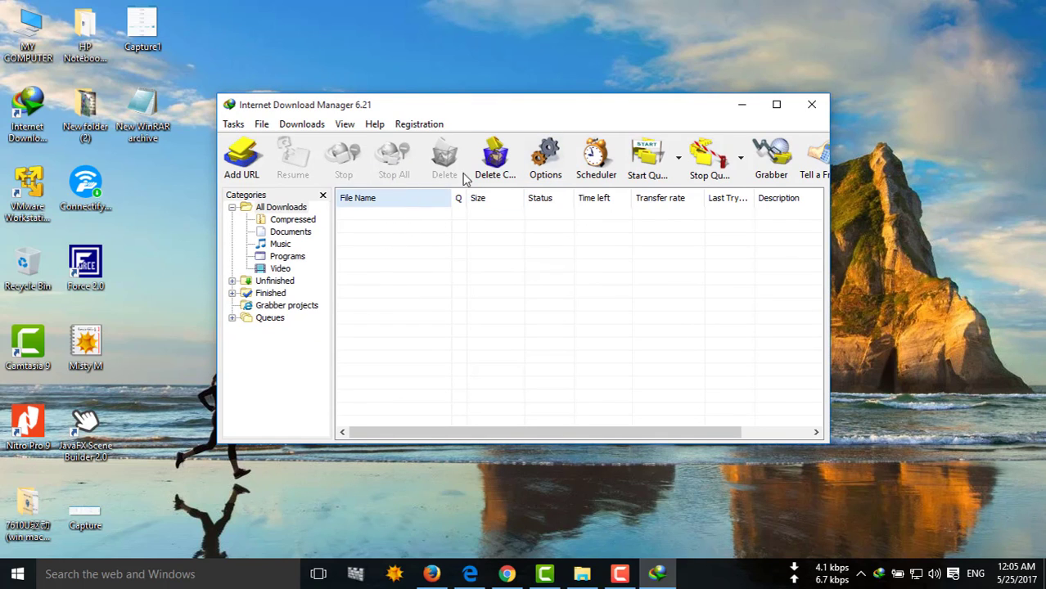
left_click(426, 125)
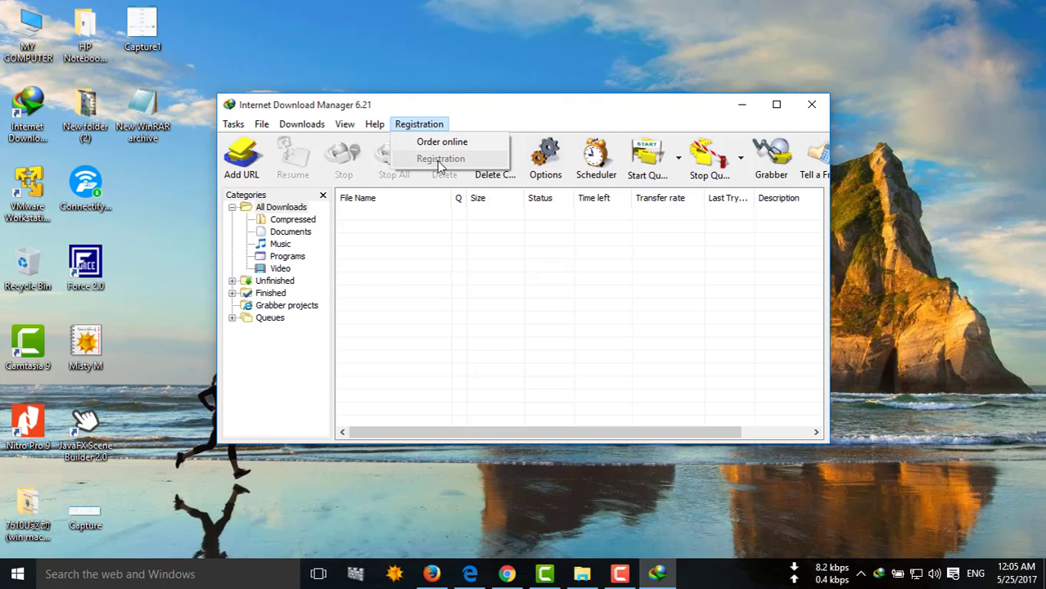
left_click(576, 117)
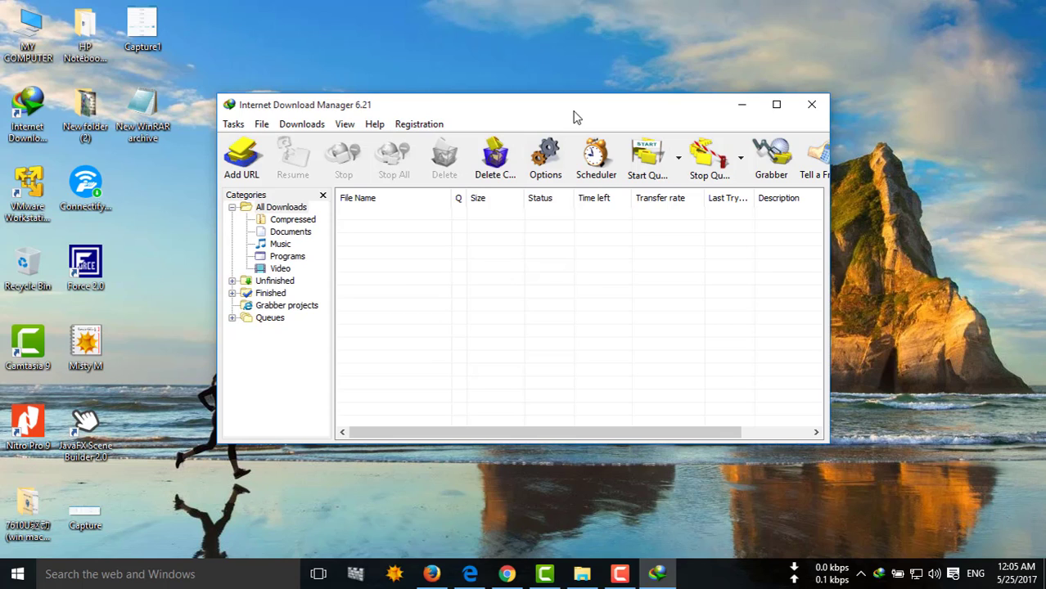
left_click(812, 106)
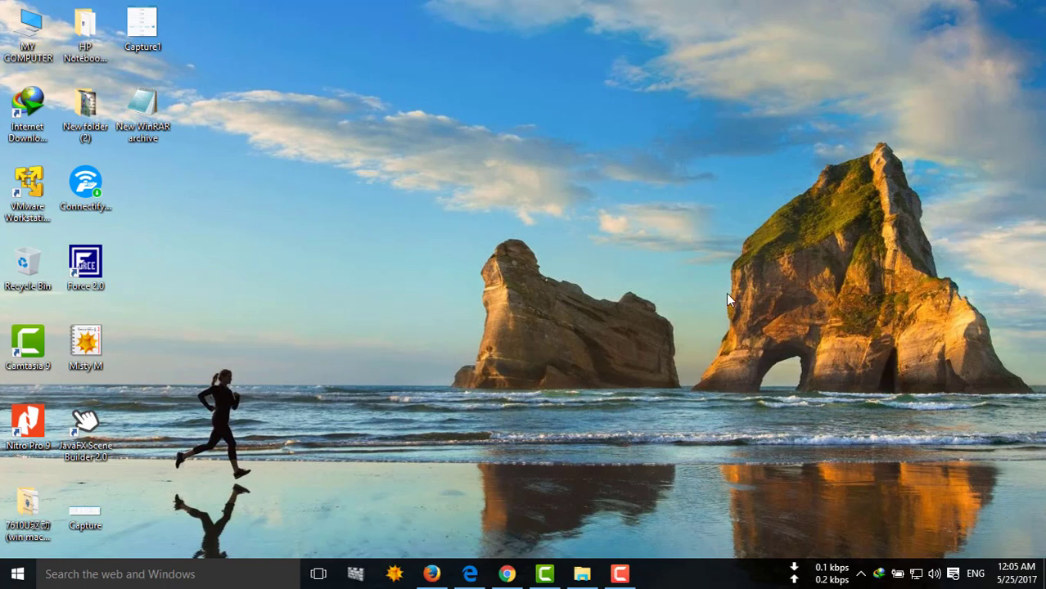
left_click(619, 574)
left_click(1005, 516)
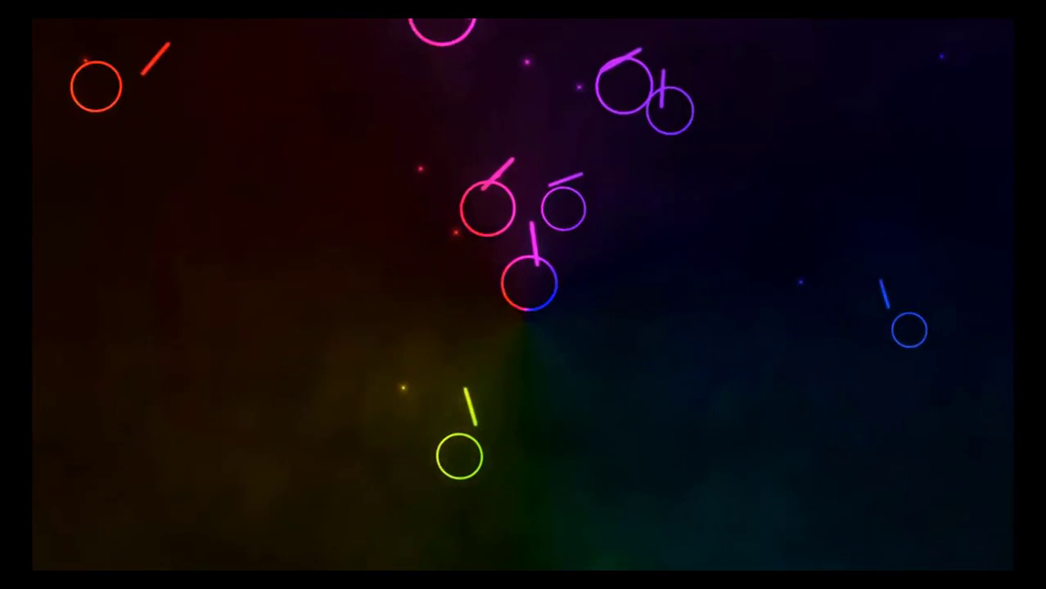